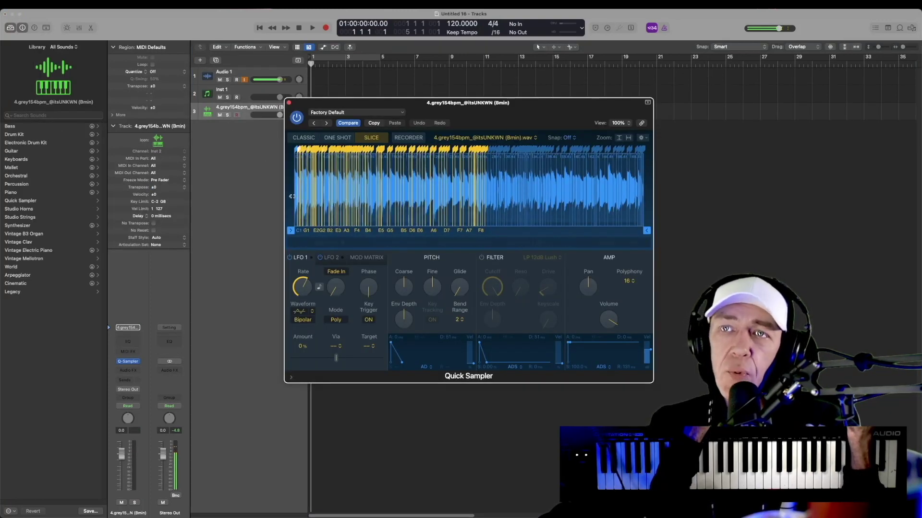
# - Set the melody sample's slicing to sensitivity 44 with start key C3, and turn on Gate
pyautogui.click(323, 185)
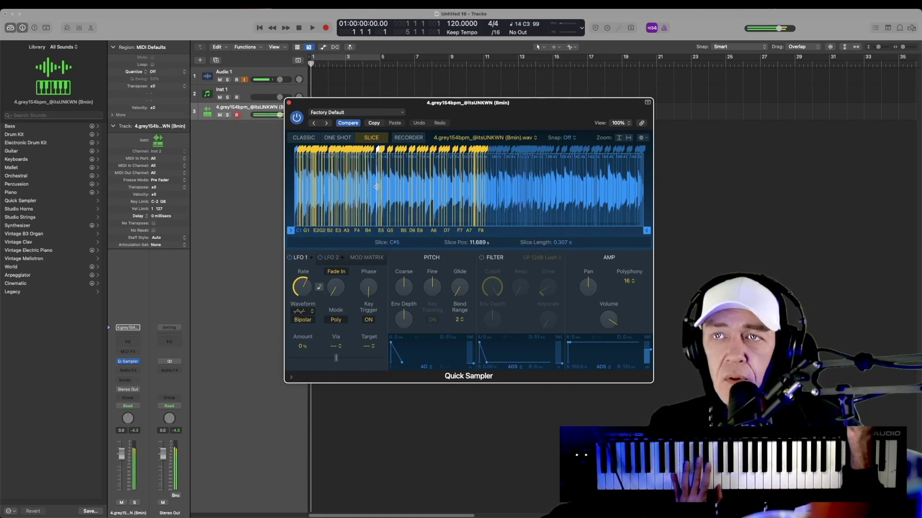
pyautogui.moveTo(399, 243); pyautogui.dragTo(382, 246)
pyautogui.moveTo(449, 243)
pyautogui.mouseDown()
pyautogui.moveTo(449, 232)
pyautogui.moveTo(449, 247)
pyautogui.mouseUp()
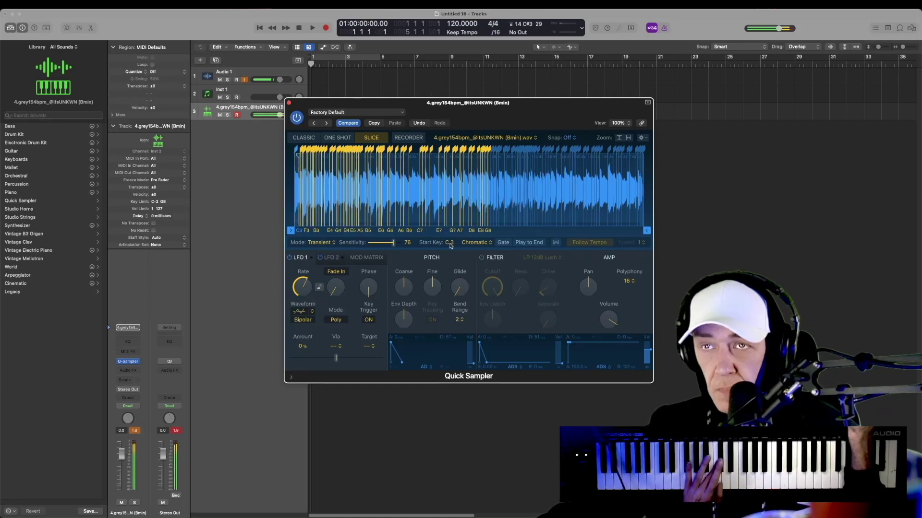
pyautogui.click(503, 242)
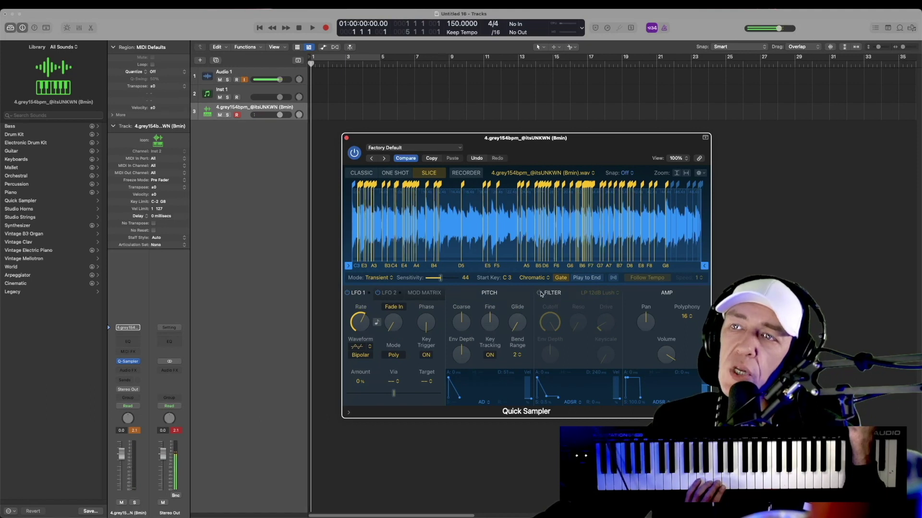
# - Turn on the melody sampler's filter with a lowered cutoff and record a four-bar melody on its track
pyautogui.click(540, 293)
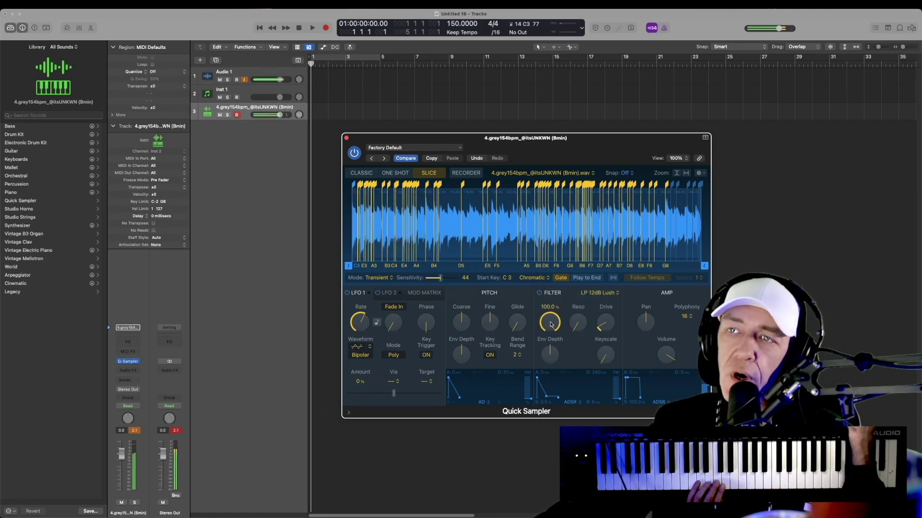
pyautogui.moveTo(551, 325); pyautogui.dragTo(552, 344)
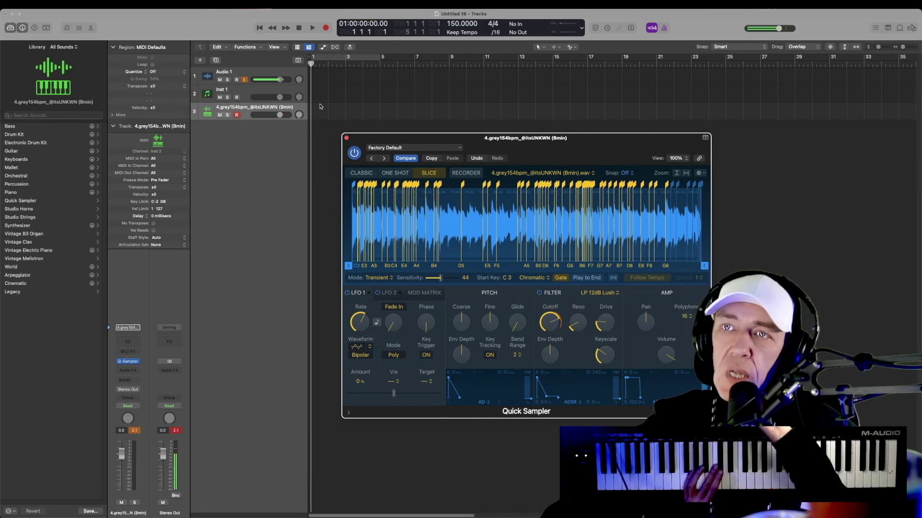
pyautogui.press('r')
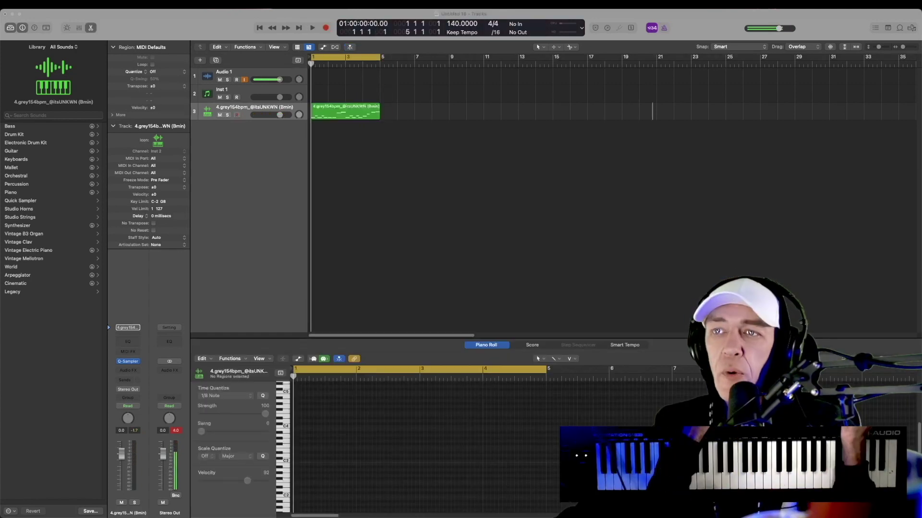
# - Load SR_DRUMS_08_140_UKDT2.wav into a new Quick Sampler instrument track below the melody
pyautogui.moveTo(902, 202); pyautogui.dragTo(246, 205)
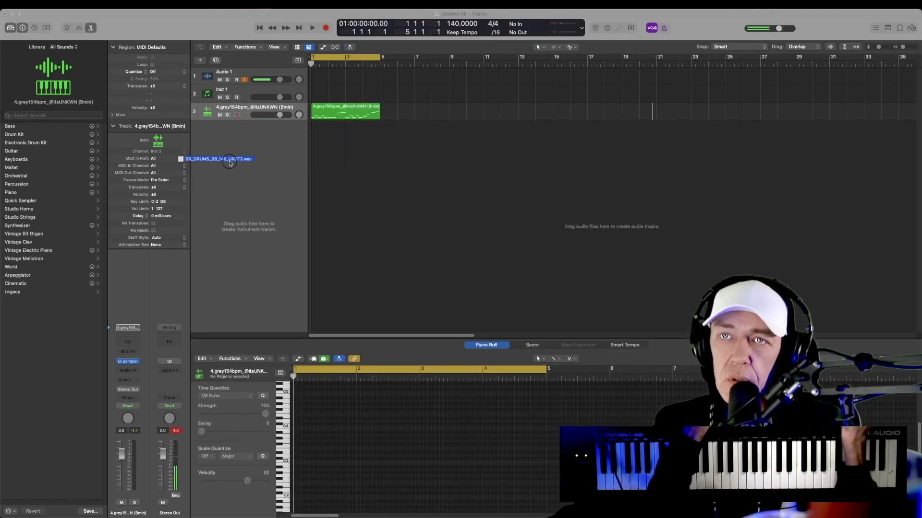
pyautogui.moveTo(229, 163); pyautogui.dragTo(228, 141)
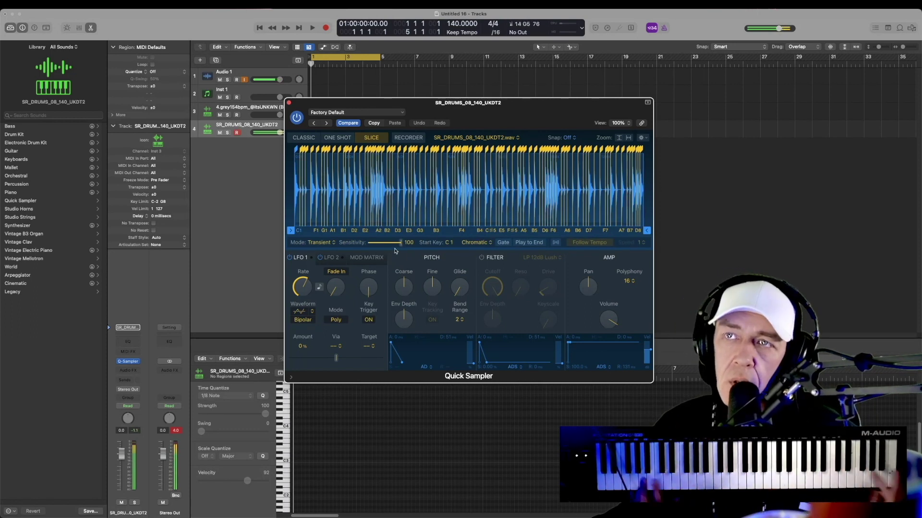
pyautogui.moveTo(365, 105); pyautogui.dragTo(425, 180)
# - Open Note Repeat and assign the modulation wheel to its rate, ranging from 1/8 Note to 1/64 Note
pyautogui.hotkey('ctrl', '1')
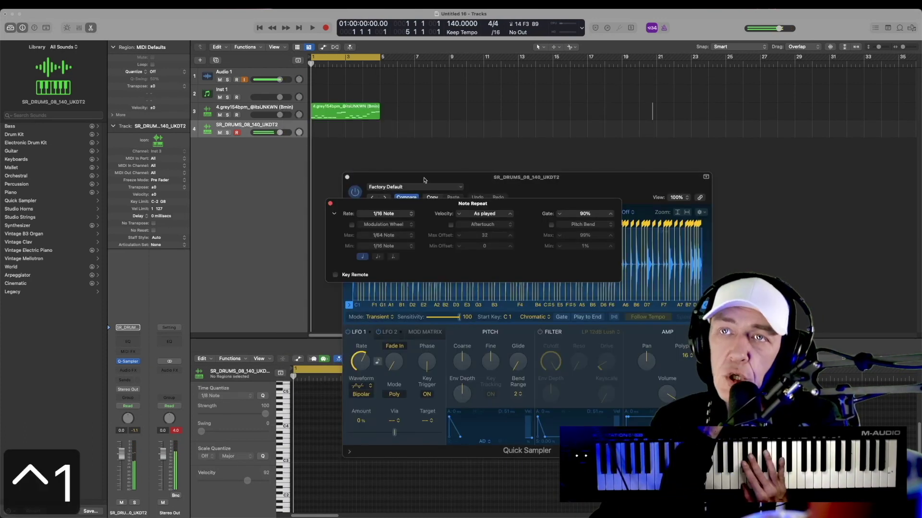
pyautogui.click(352, 225)
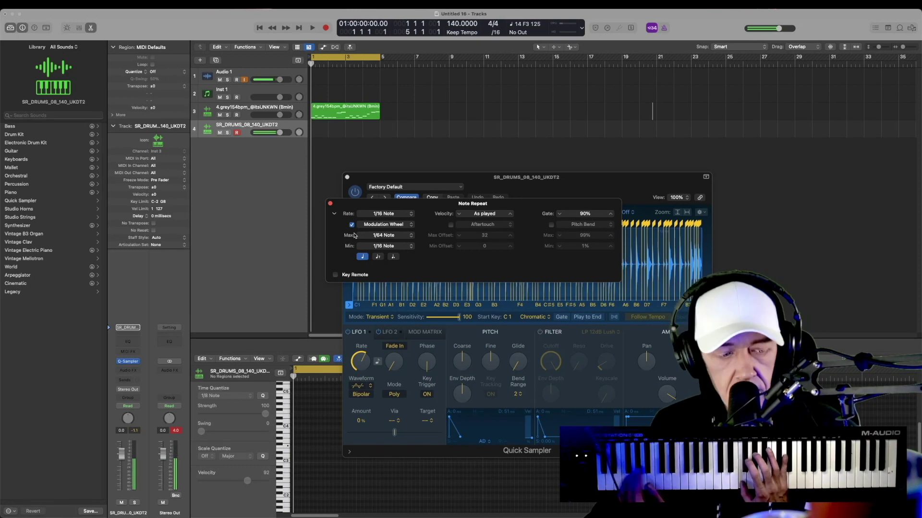
pyautogui.press('BackSpace')
pyautogui.press('space')
pyautogui.press('space')
# - Record a four-bar repeated-note pattern with rate changes on the SR_DRUMS_08_140_UKDT2 track
pyautogui.press('r')
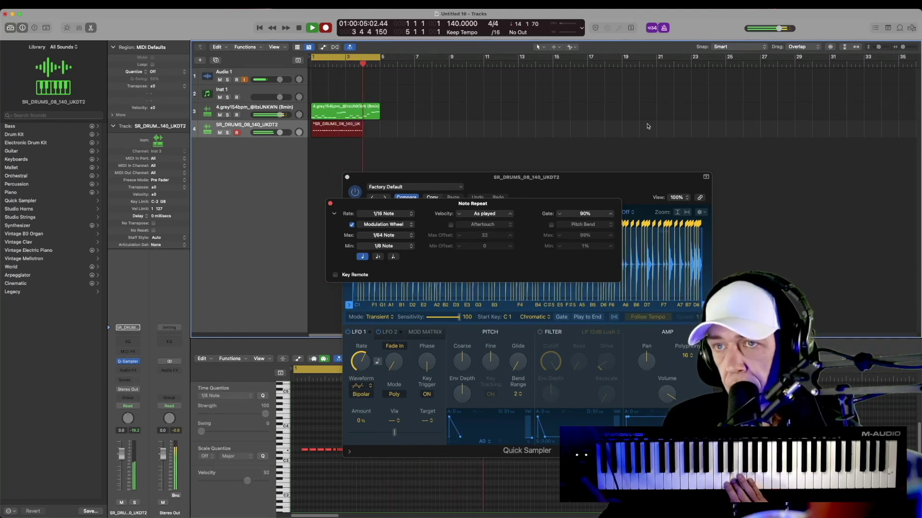
pyautogui.press('space')
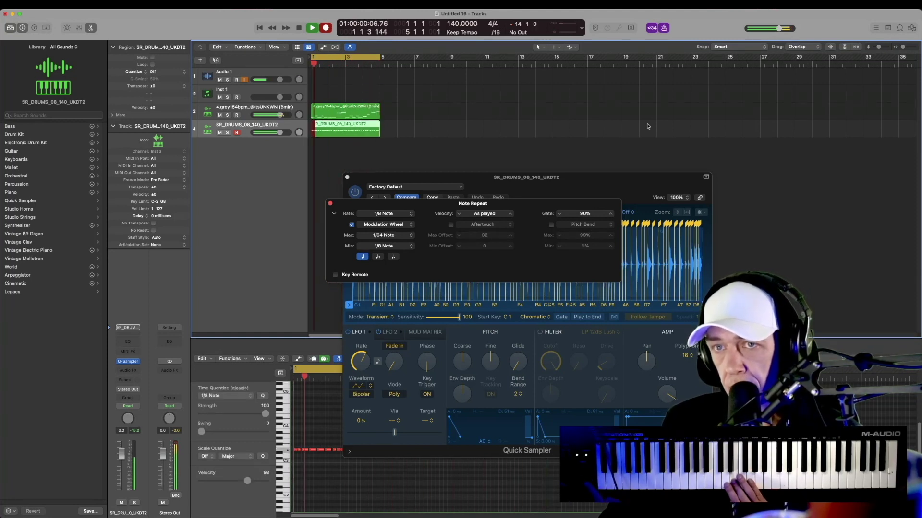
pyautogui.press('space')
# - Close Note Repeat and delete the stray notes below the repeated drum line
pyautogui.hotkey('ctrl', '1')
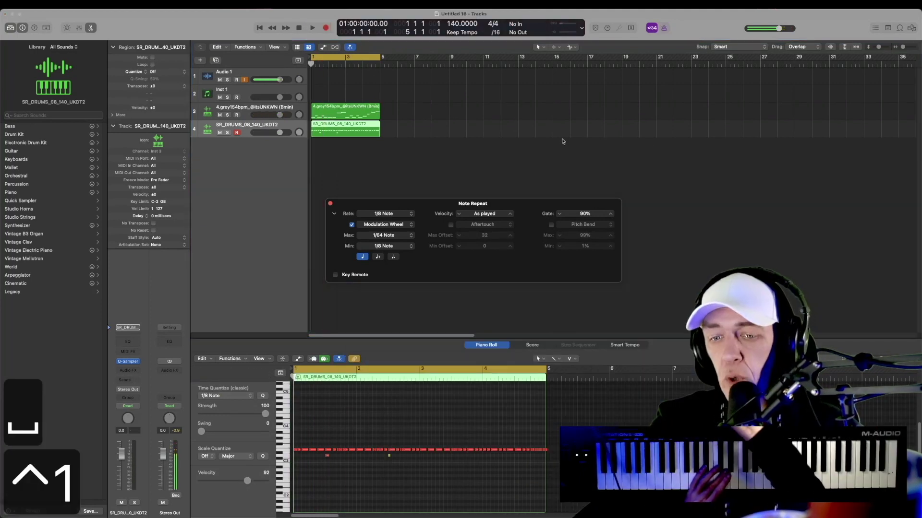
pyautogui.hotkey('ctrl', '1')
pyautogui.press('BackSpace')
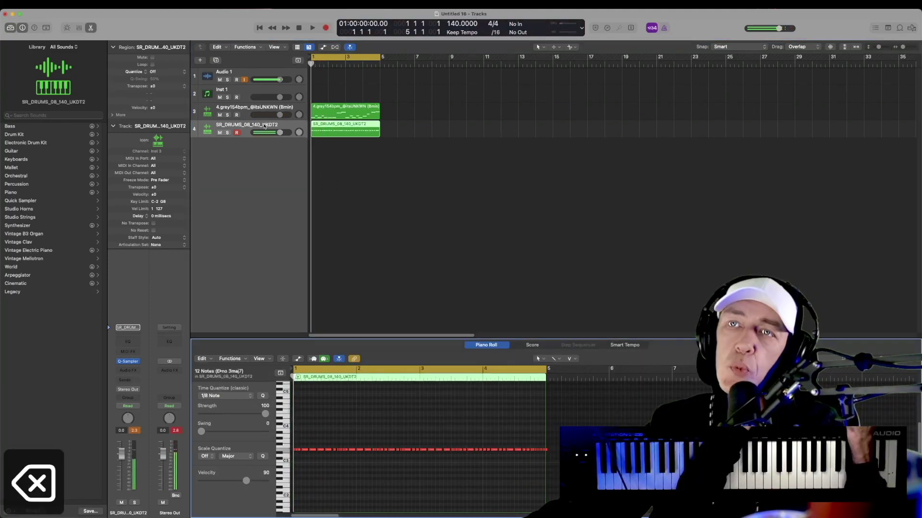
# - Duplicate the drum sampler track and record a second four-bar drum pattern on the new track
pyautogui.click(217, 60)
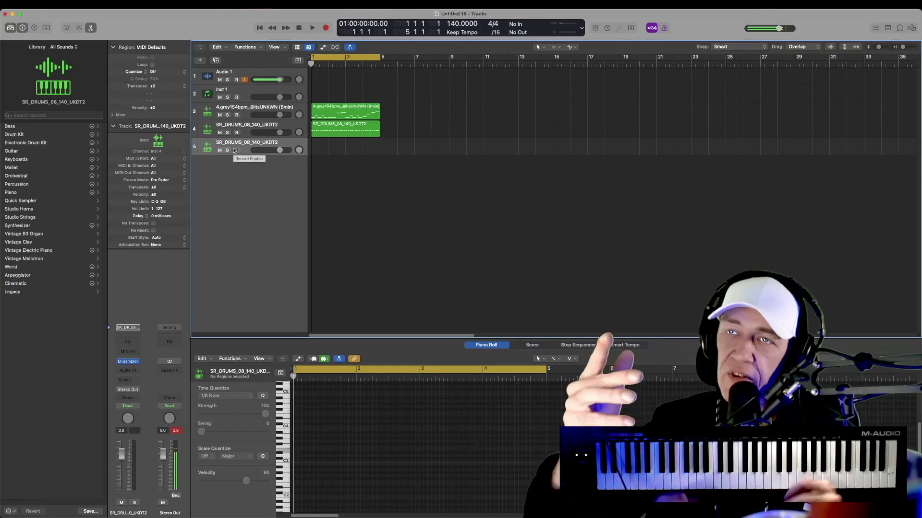
pyautogui.press('r')
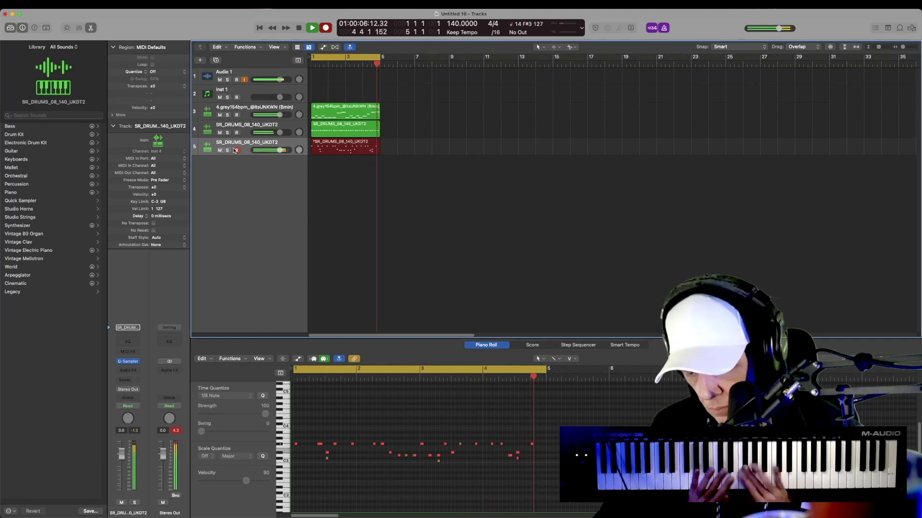
pyautogui.hotkey('shift', 'r')
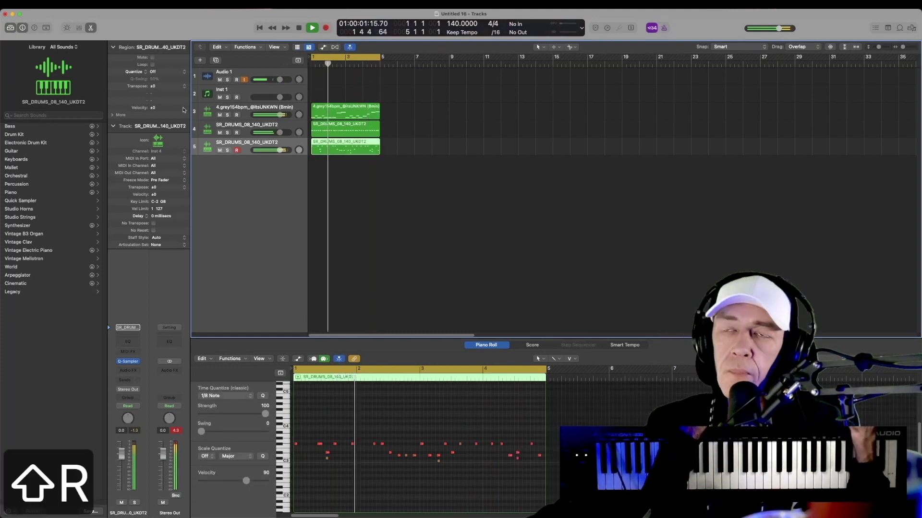
pyautogui.press('space')
# - Set the first drum track's automation mode to Latch and record pan movement across the four-bar loop
pyautogui.click(276, 129)
pyautogui.click(127, 406)
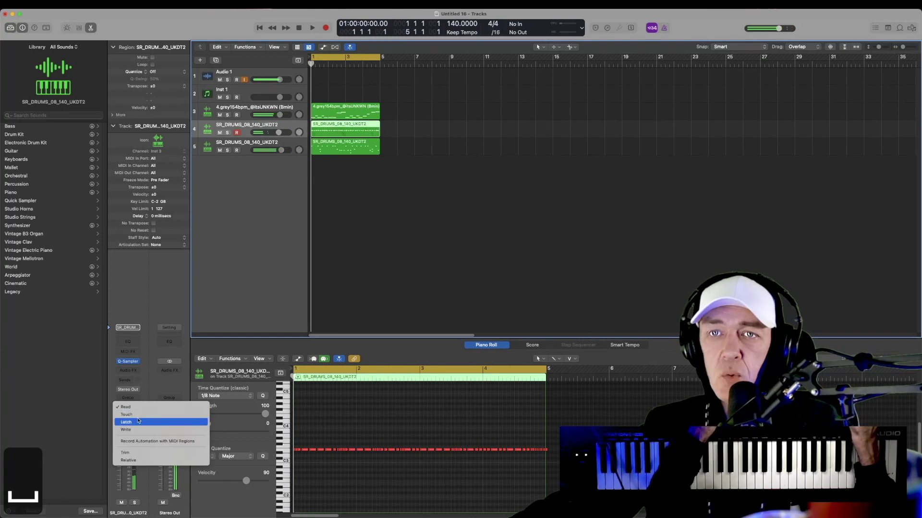
pyautogui.click(139, 421)
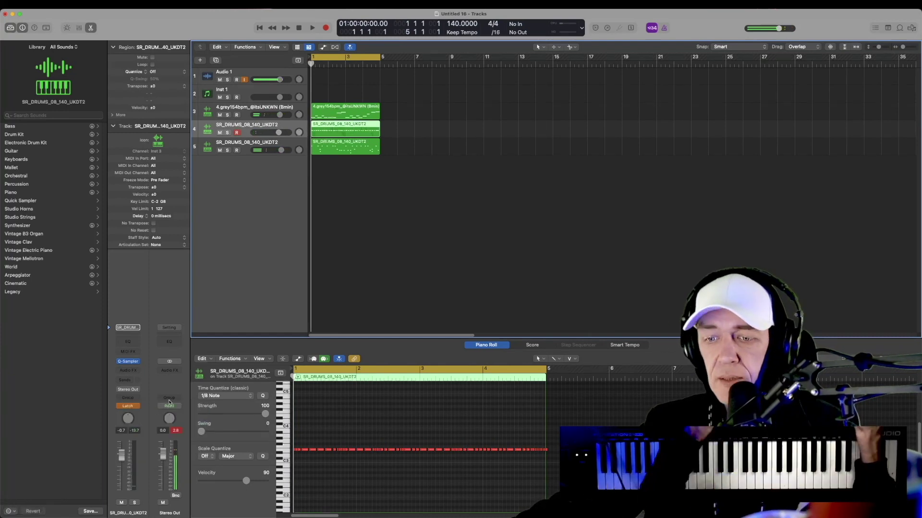
pyautogui.press('r')
pyautogui.moveTo(128, 418); pyautogui.dragTo(128, 427)
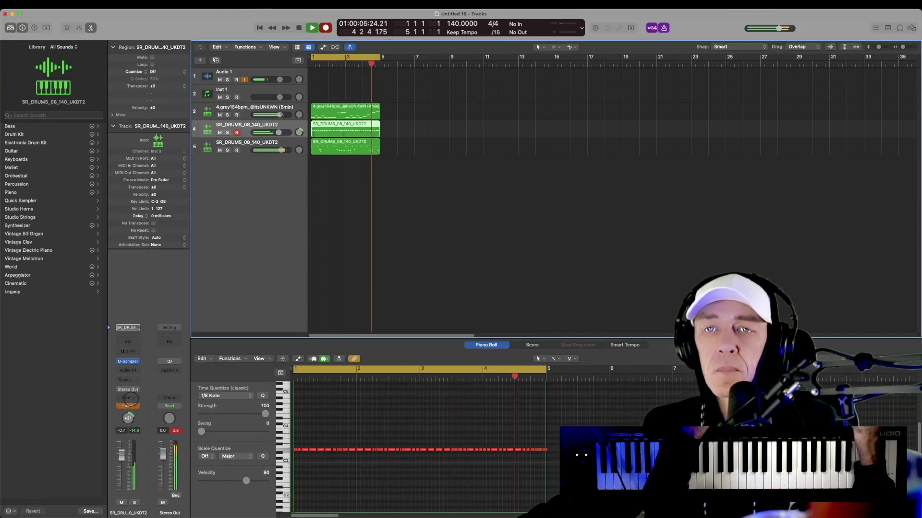
pyautogui.press('space')
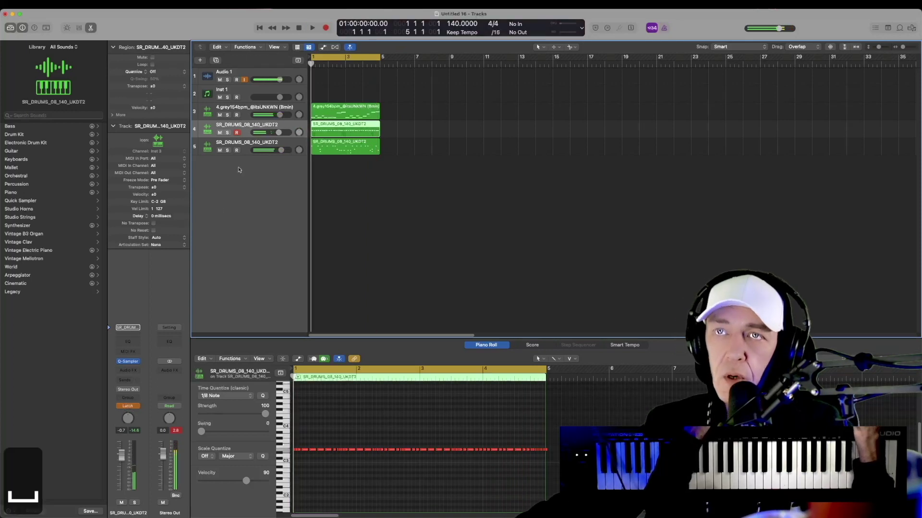
# - Quantize all notes in the second drum track's region to 1/8 notes
pyautogui.click(292, 153)
pyautogui.press('super+a')
pyautogui.press('q')
# - Move the upper row of notes from the second drum pattern onto a new duplicate of the drum sampler track
pyautogui.moveTo(565, 417); pyautogui.dragTo(294, 444)
pyautogui.press('super+c')
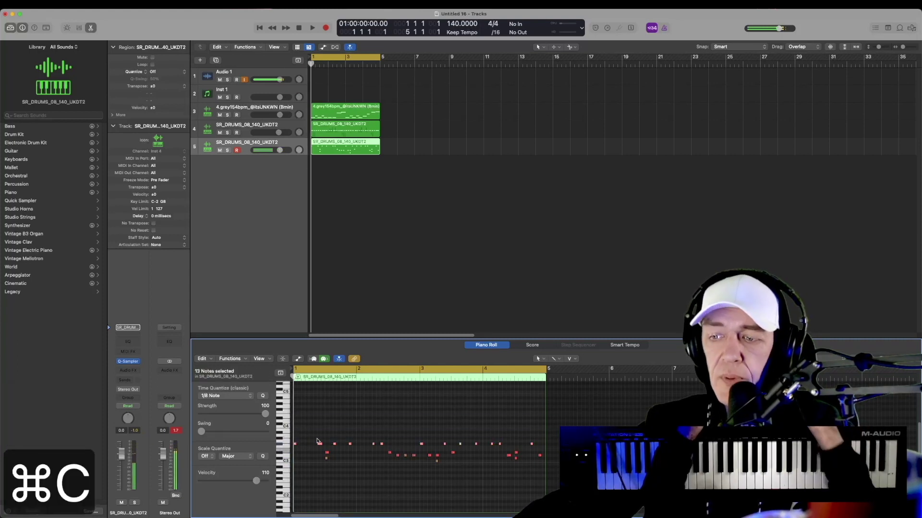
pyautogui.press('BackSpace')
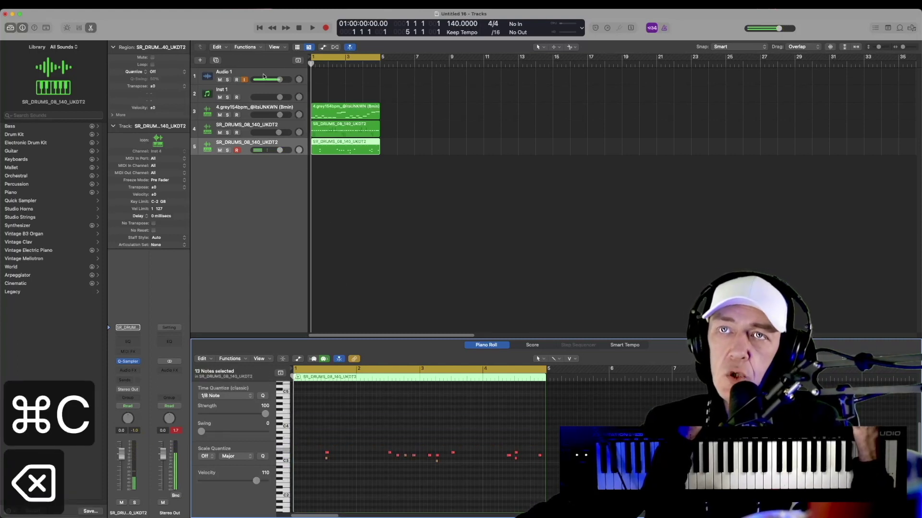
pyautogui.click(217, 60)
pyautogui.press('super+v')
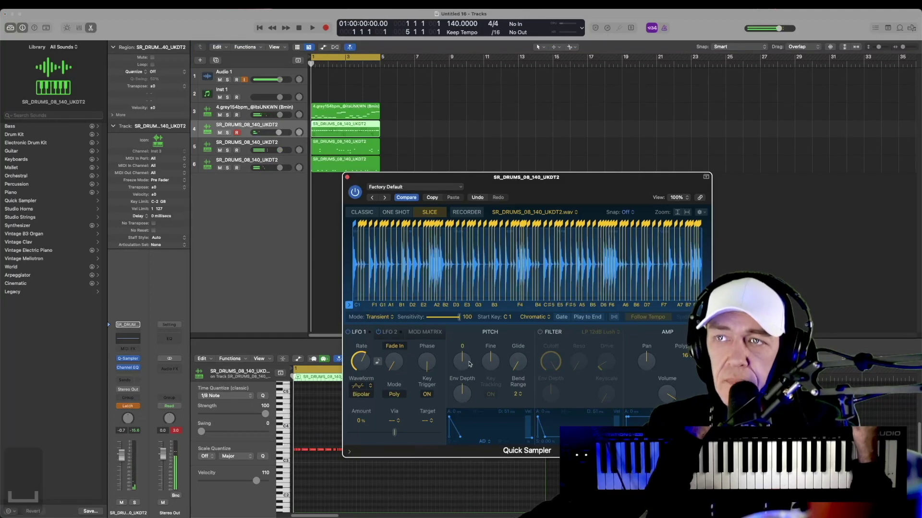
# - Vary the coarse pitch of the first drum track's Quick Sampler during loop playback to record it as automation
pyautogui.press('space')
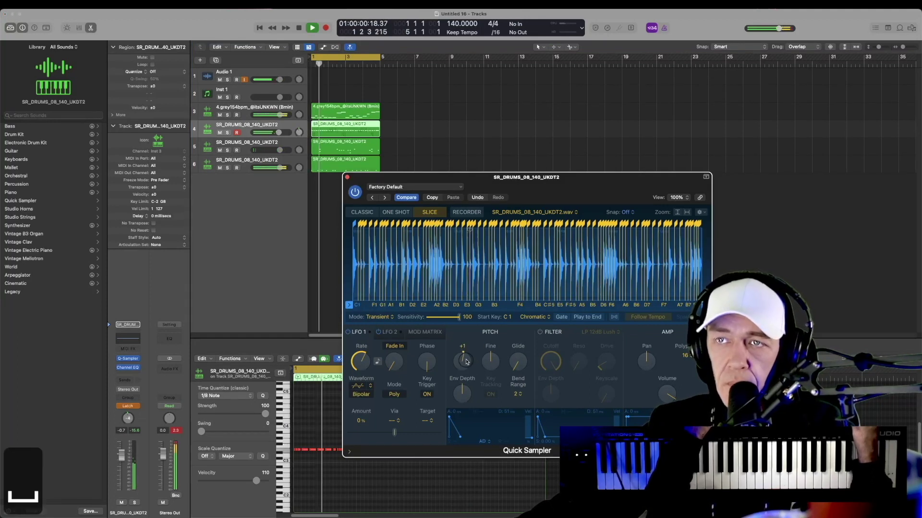
pyautogui.moveTo(466, 366); pyautogui.dragTo(462, 389)
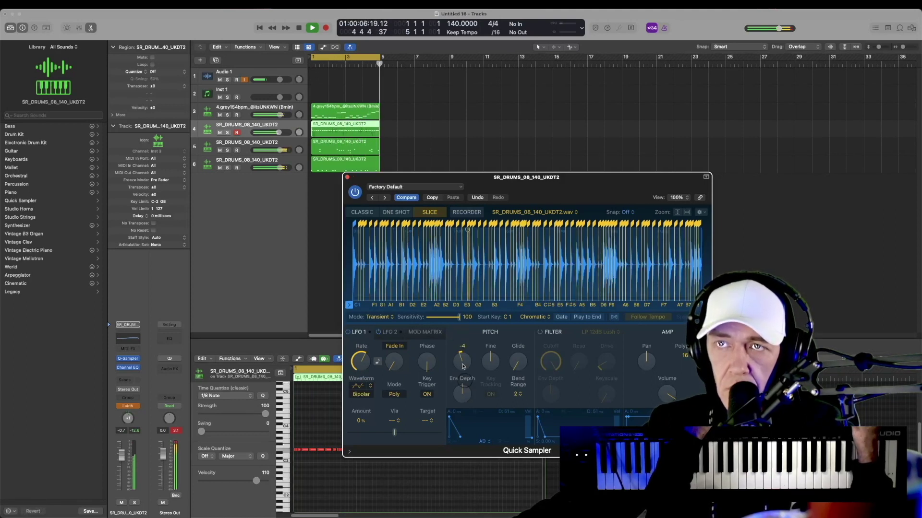
pyautogui.press('space')
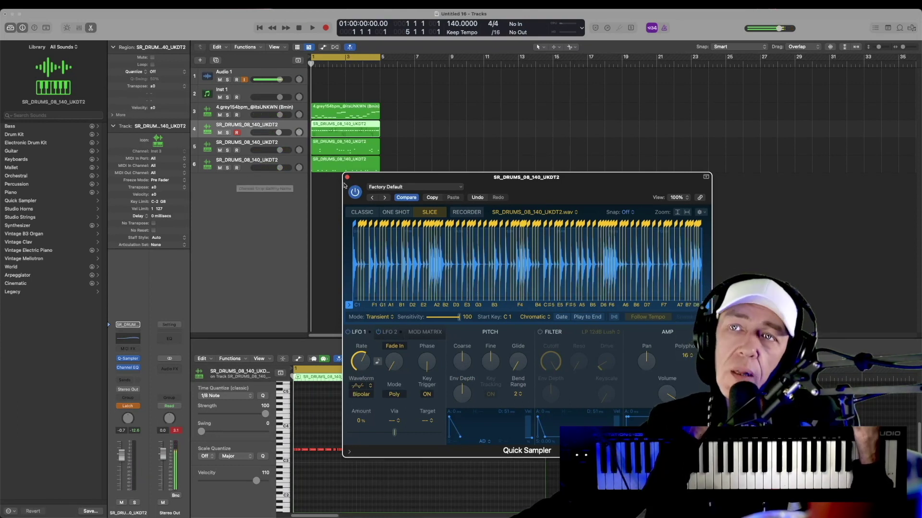
# - Record a four-bar bass line on Inst 1 with the A-808-POETRY instrument in Kontakt 7
pyautogui.click(553, 96)
pyautogui.press('r')
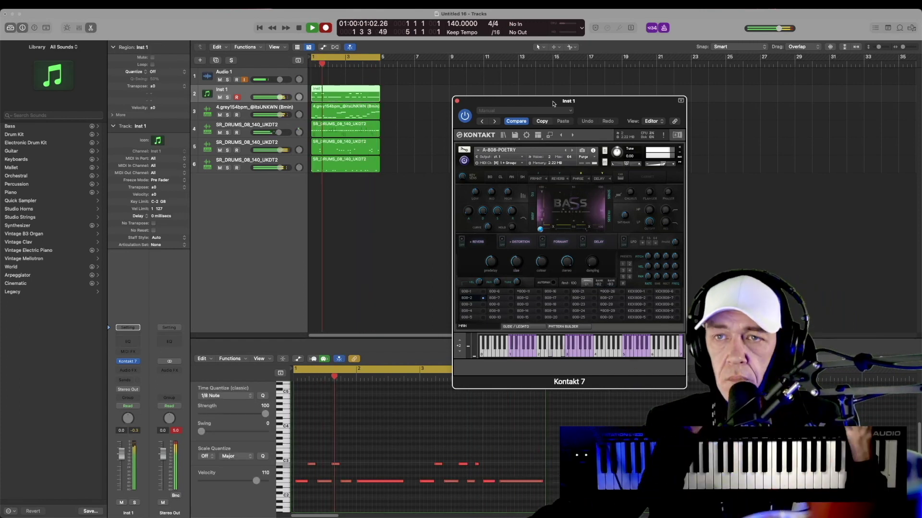
pyautogui.click(396, 430)
pyautogui.hotkey('shift', 'r')
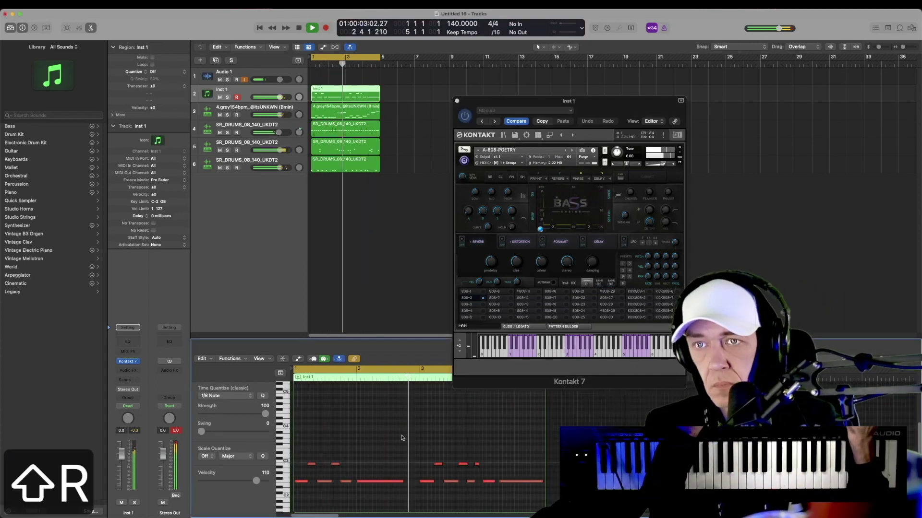
# - Quantize all notes of the bass line to 1/8 notes and stop playback
pyautogui.press('super+a')
pyautogui.press('q')
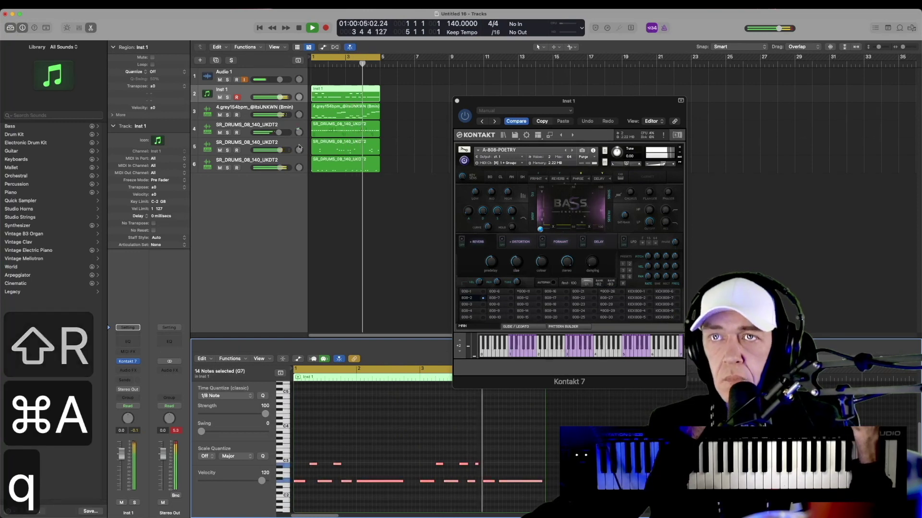
pyautogui.press('space')
# - Copy all five regions of the four-bar loop so that the copies start at bar 5
pyautogui.moveTo(484, 104); pyautogui.dragTo(565, 109)
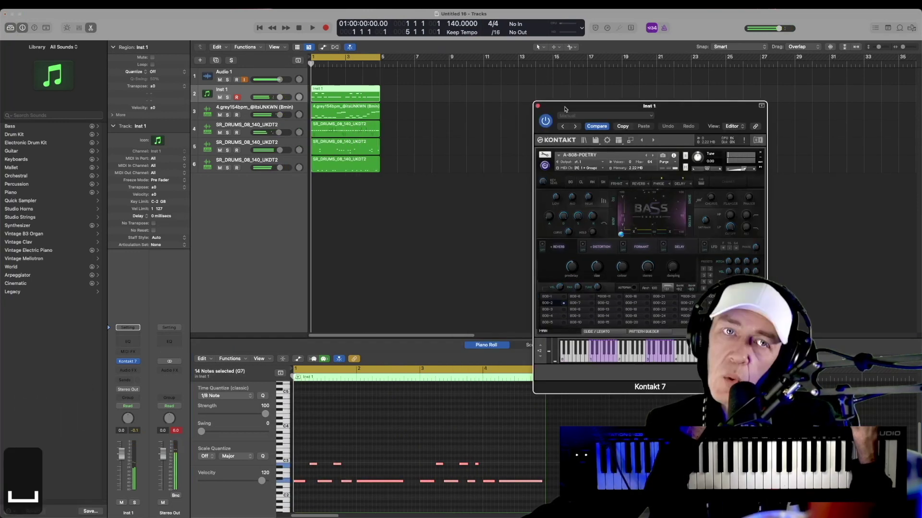
pyautogui.moveTo(387, 90); pyautogui.dragTo(312, 189)
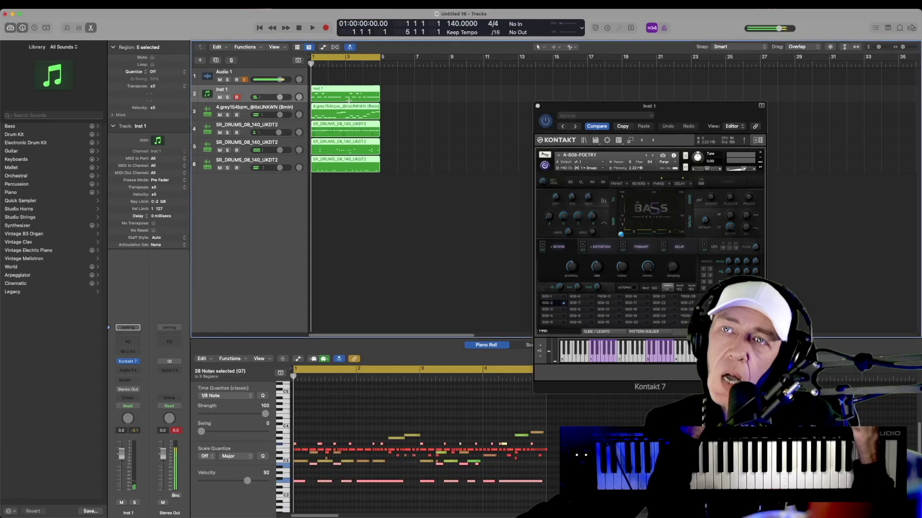
pyautogui.moveTo(349, 91); pyautogui.dragTo(419, 92)
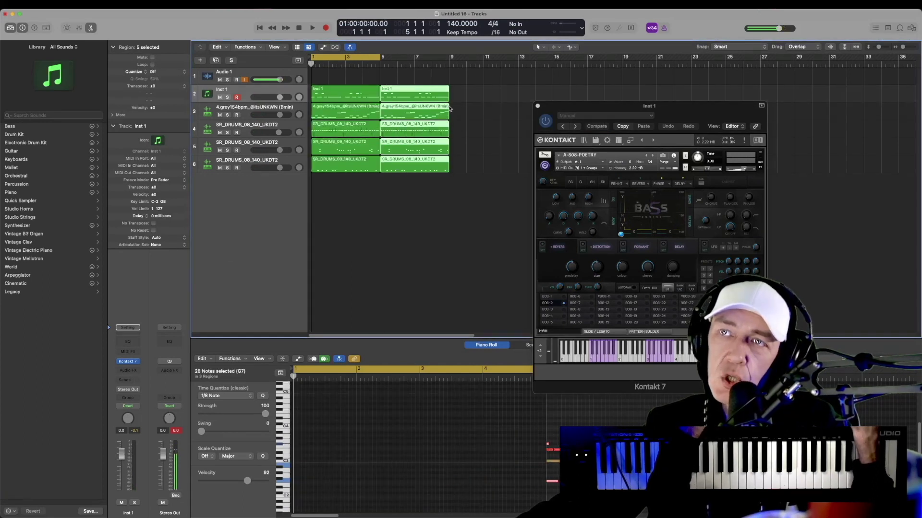
# - Select the copied melody region at bar 5 and play the loop from the start
pyautogui.click(464, 111)
pyautogui.click(425, 109)
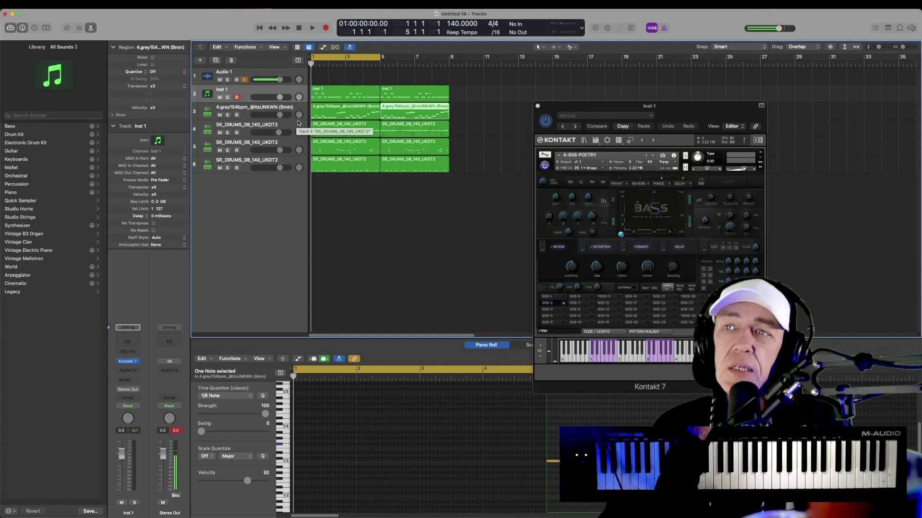
pyautogui.press('space')
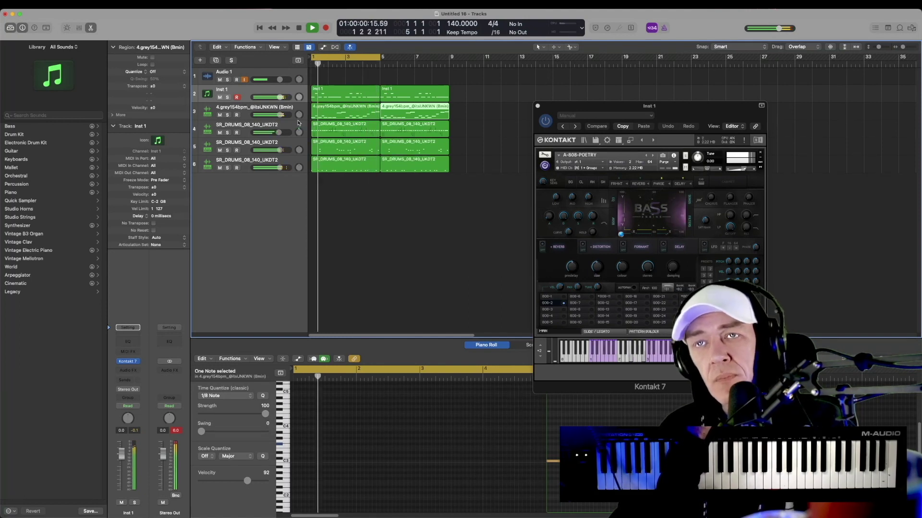
pyautogui.press('space')
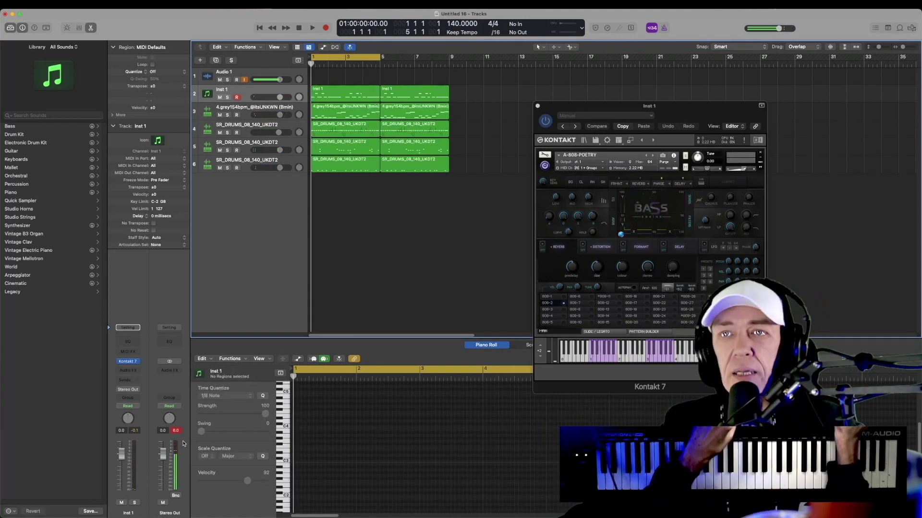